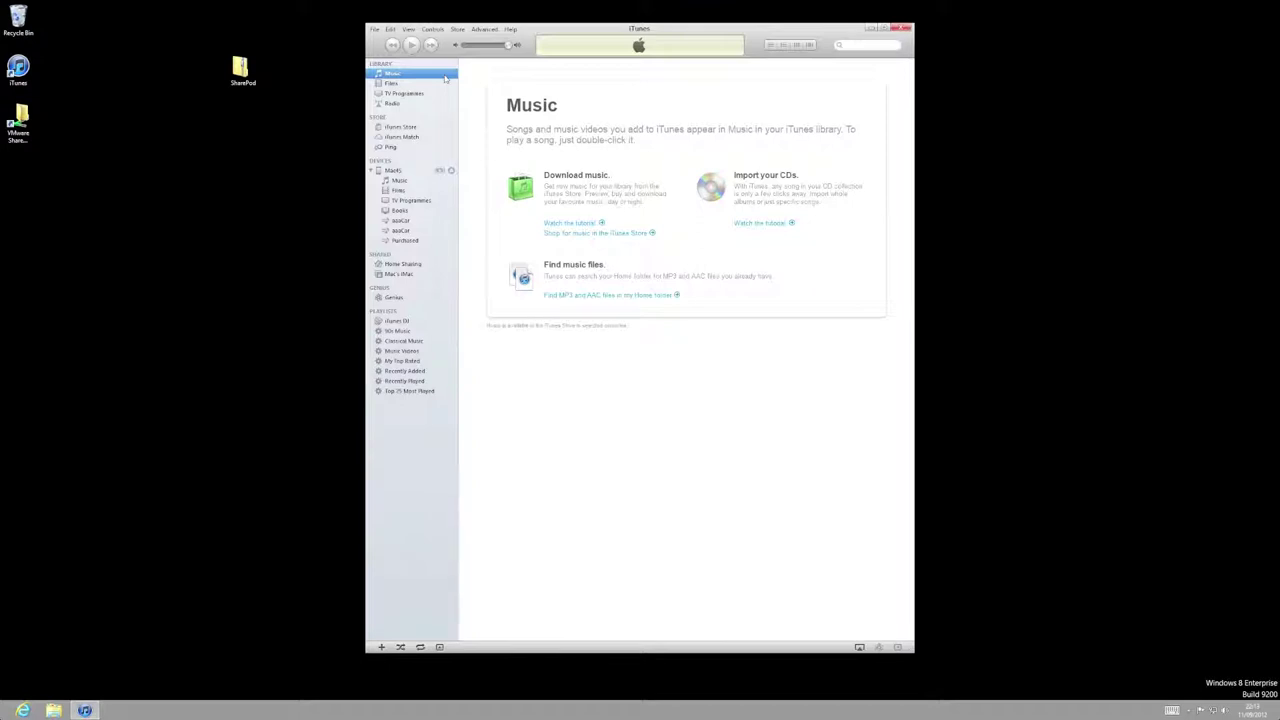
# Extract the SharePod application from its zip archive on the desktop to the desktop itself, and close the archive
pyautogui.click(234, 70)
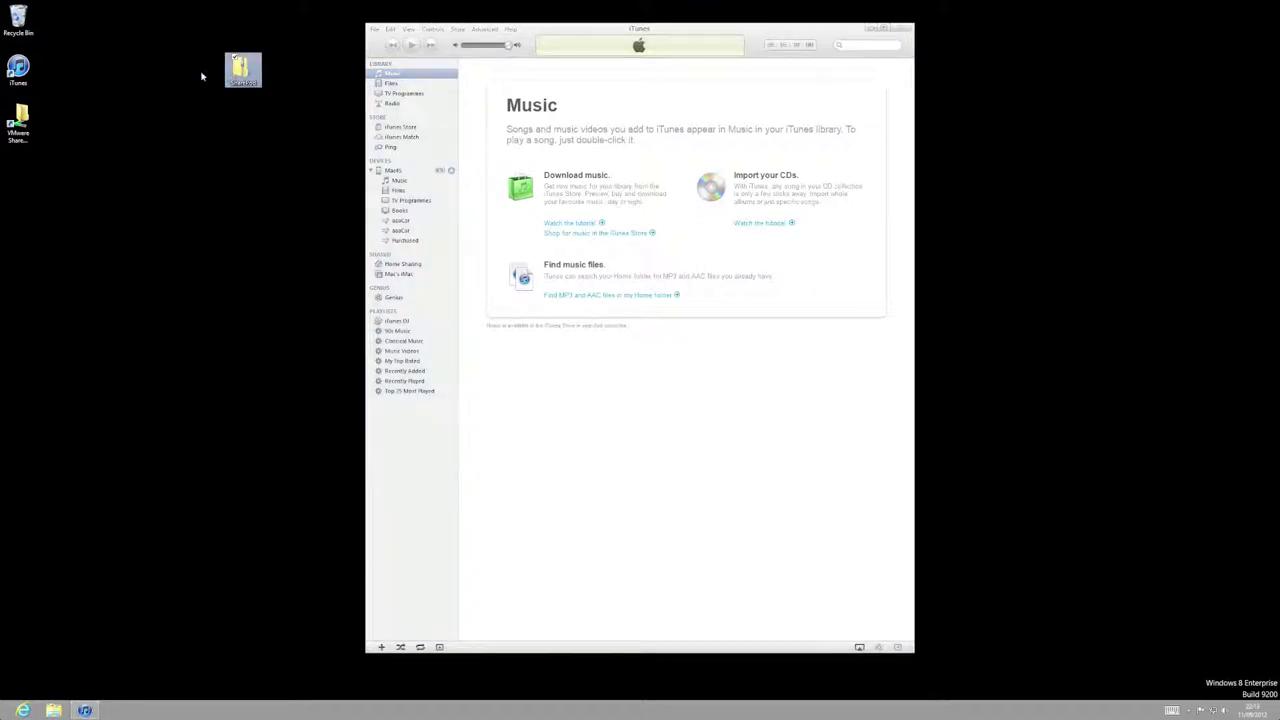
pyautogui.doubleClick(240, 72)
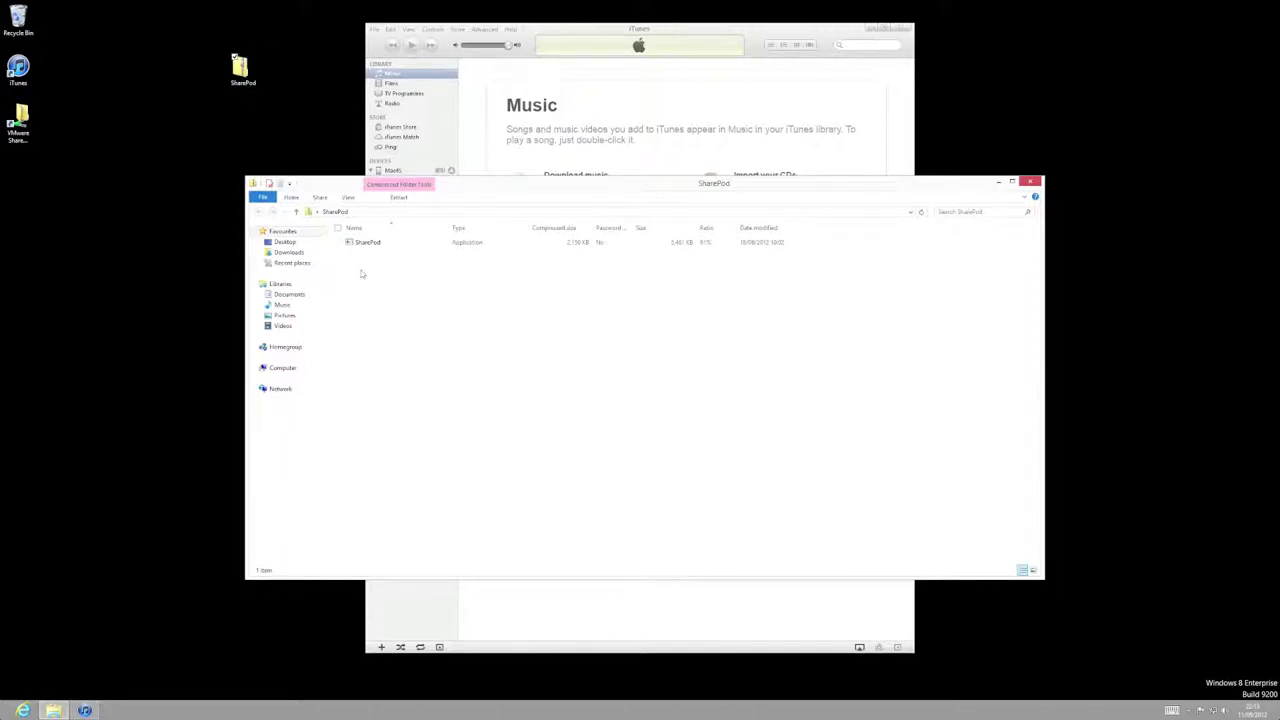
pyautogui.moveTo(362, 246); pyautogui.dragTo(129, 250)
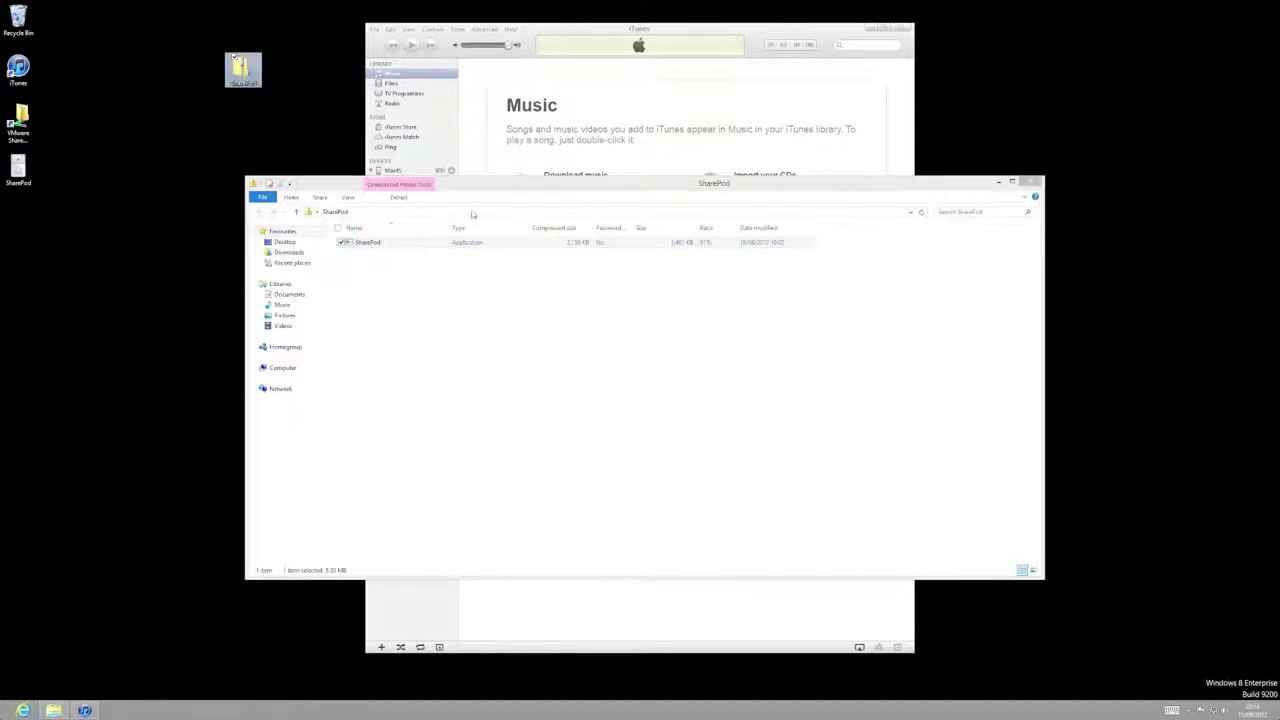
pyautogui.click(1030, 182)
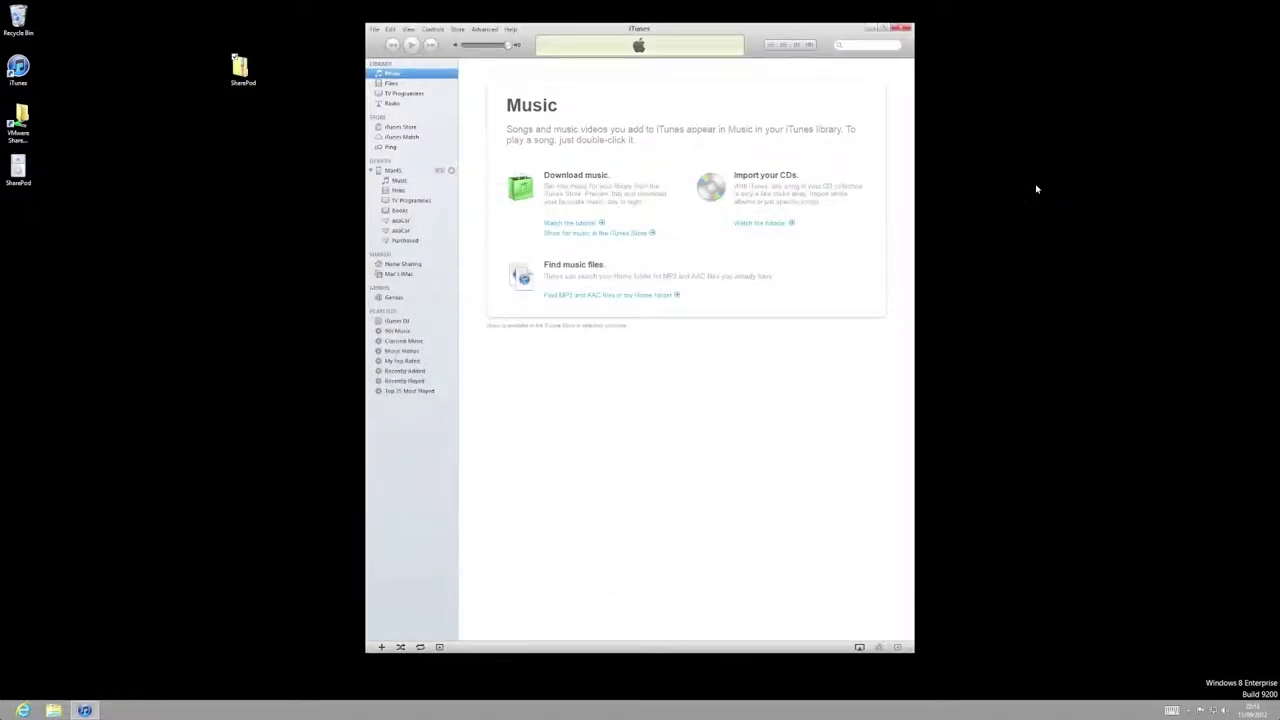
# View the connected iPhone's summary in iTunes, and launch SharePod from the desktop, letting it close iTunes
pyautogui.click(394, 172)
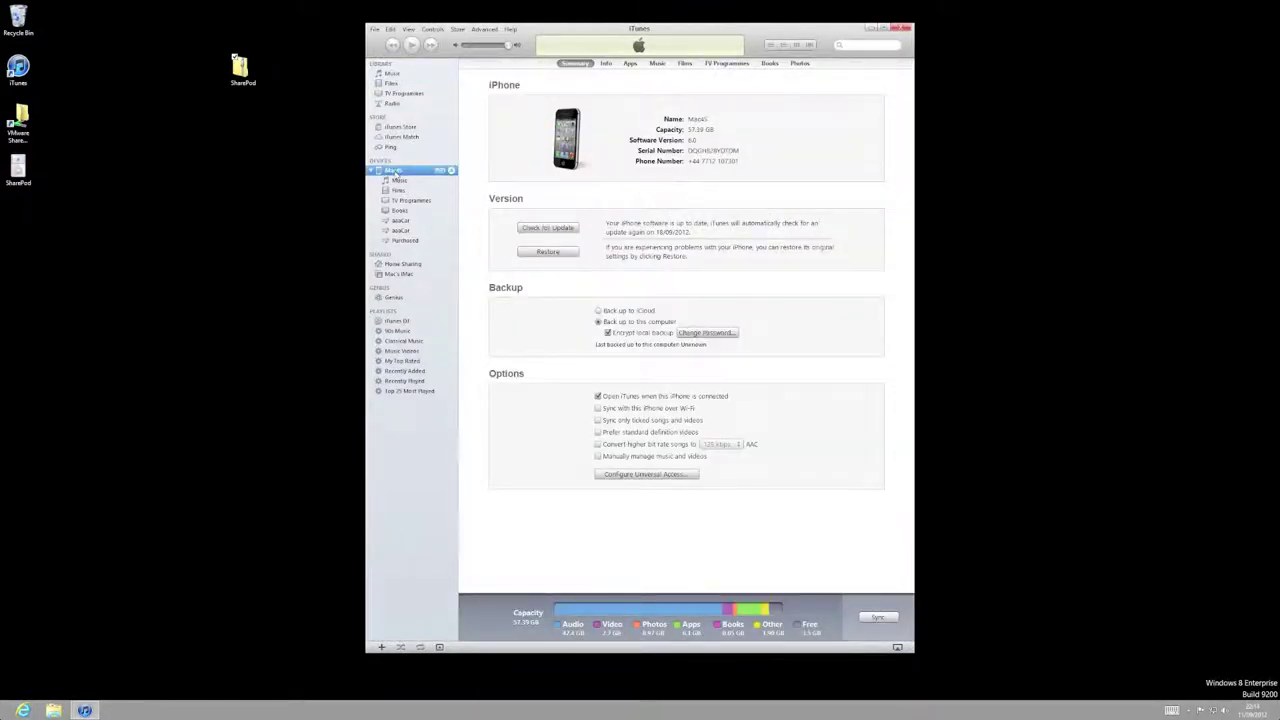
pyautogui.click(82, 190)
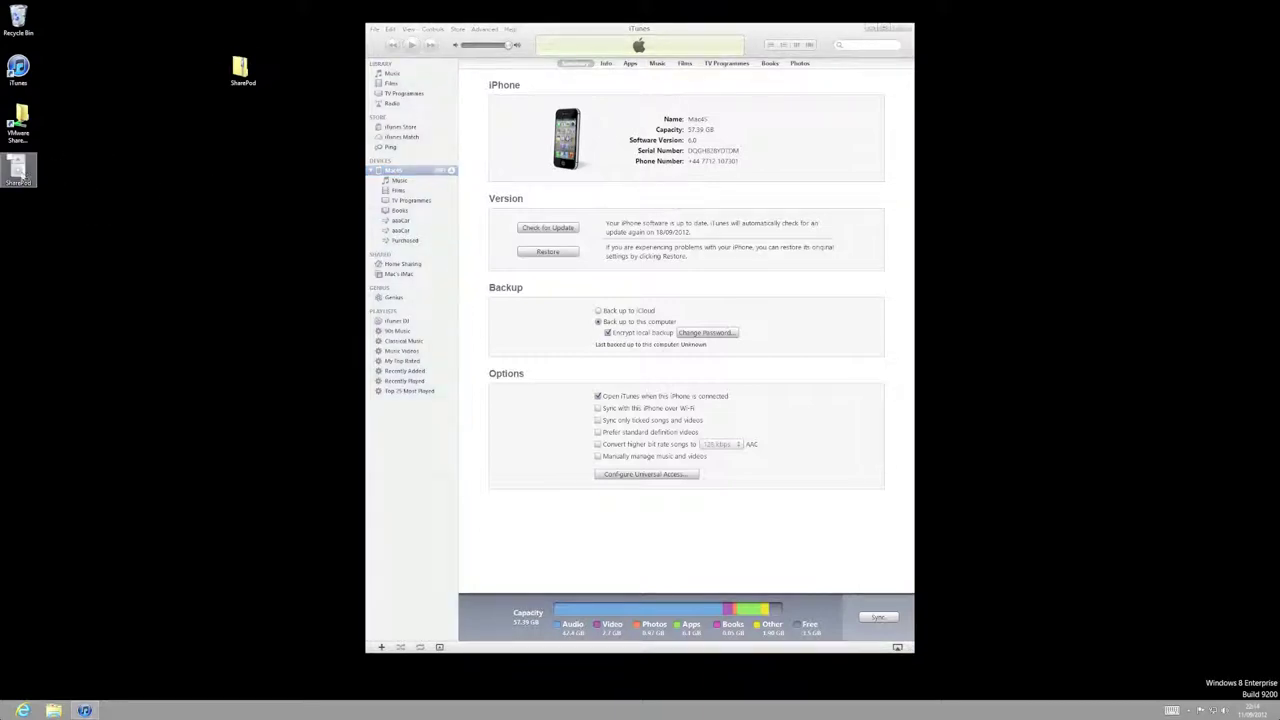
pyautogui.click(20, 175)
pyautogui.doubleClick(20, 175)
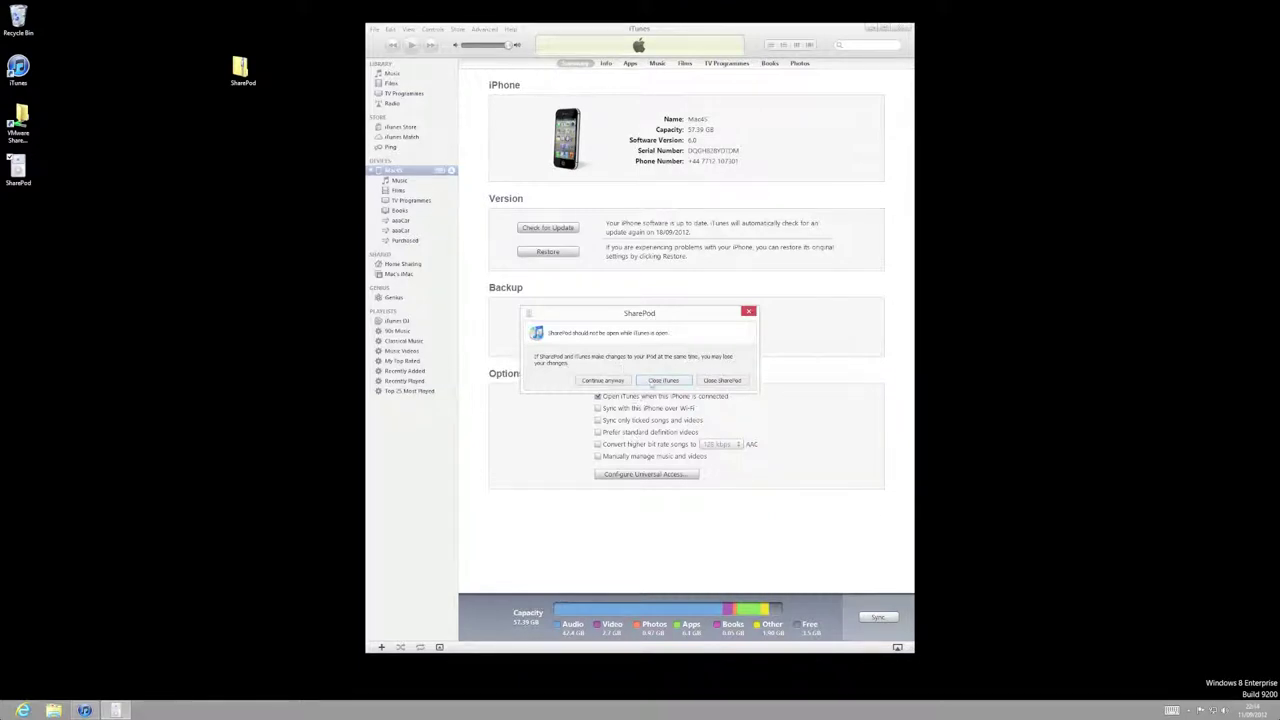
pyautogui.click(675, 381)
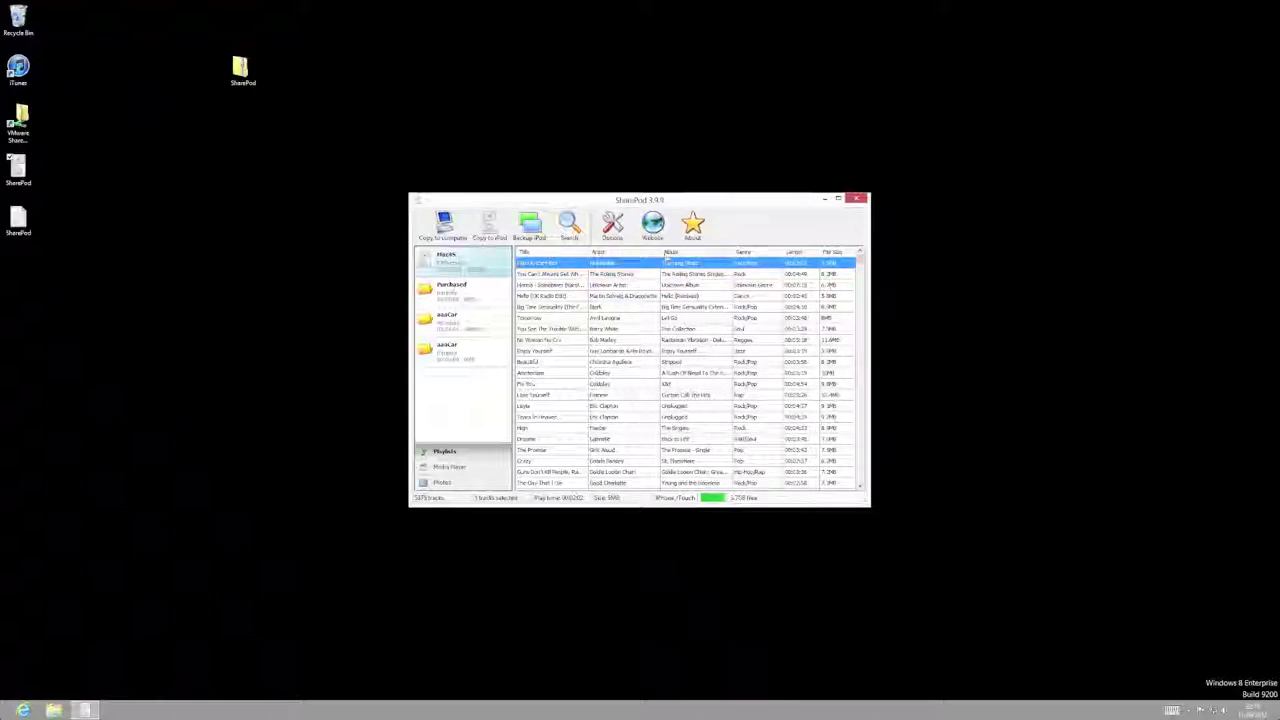
# Sort the iPhone's tracks by album and select every track of Adele's album 21
pyautogui.click(668, 253)
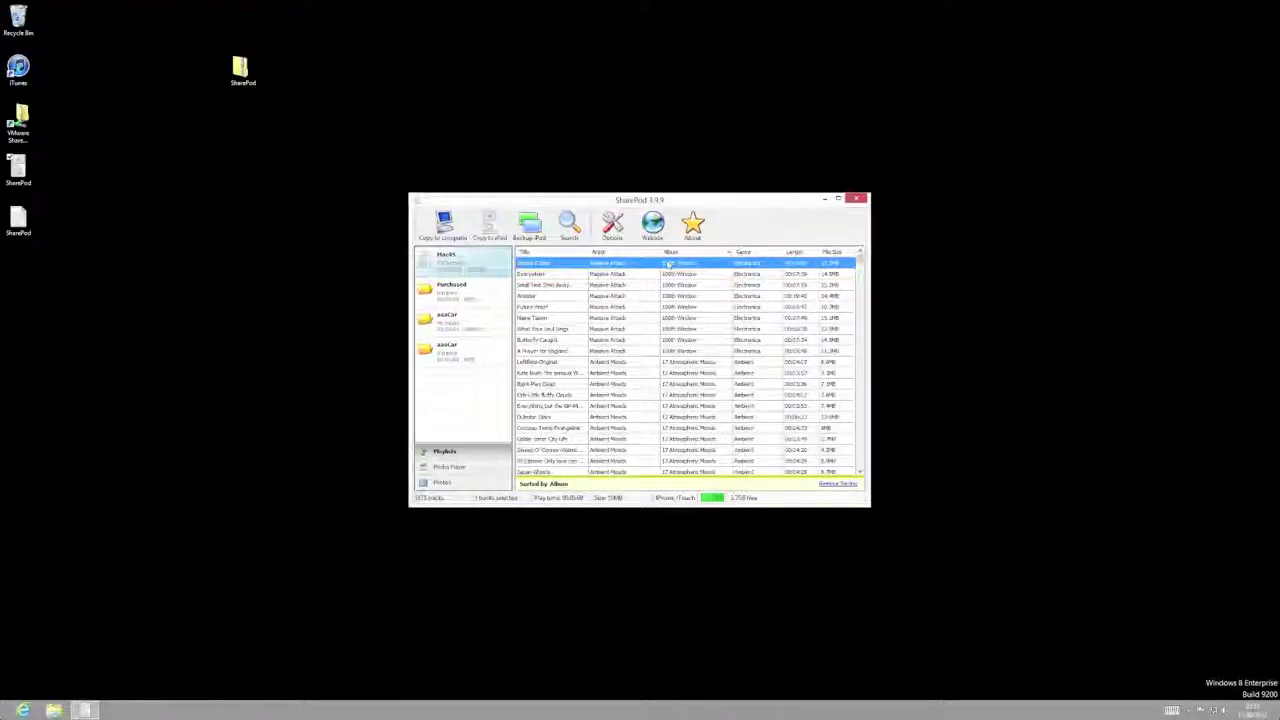
pyautogui.hotkey('ctrl', 'a')
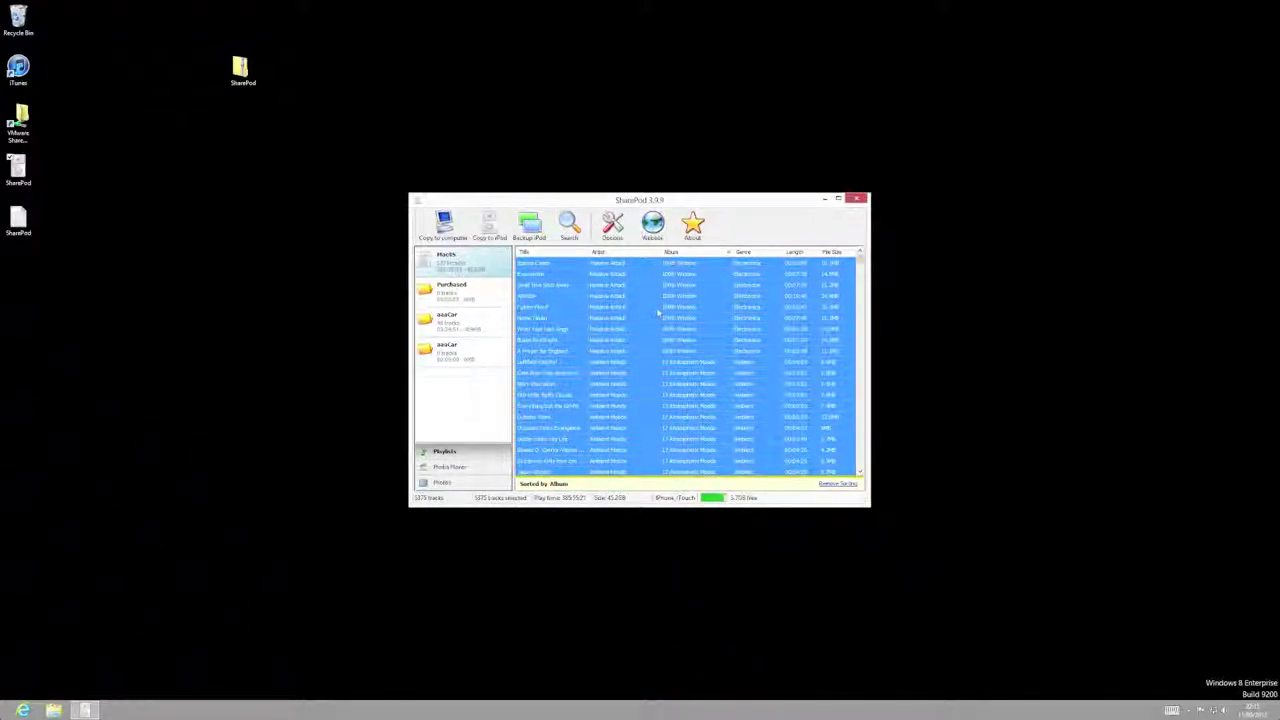
pyautogui.click(625, 307)
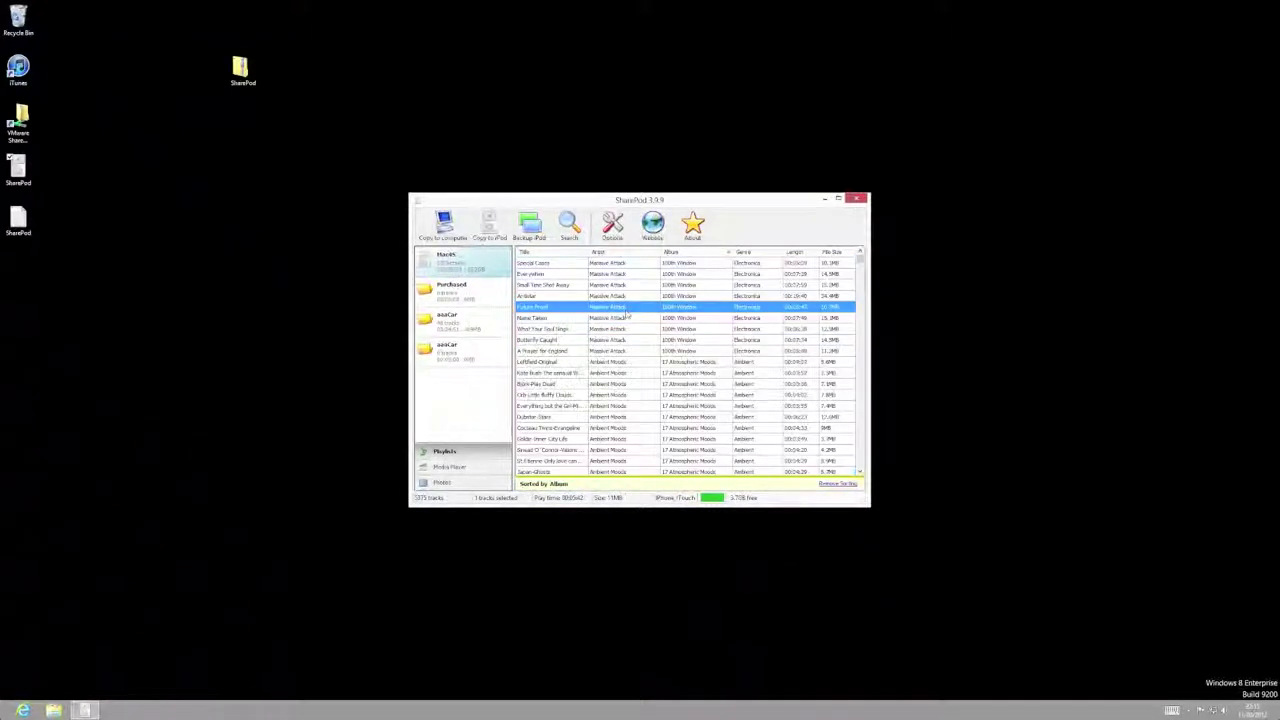
pyautogui.click(861, 450)
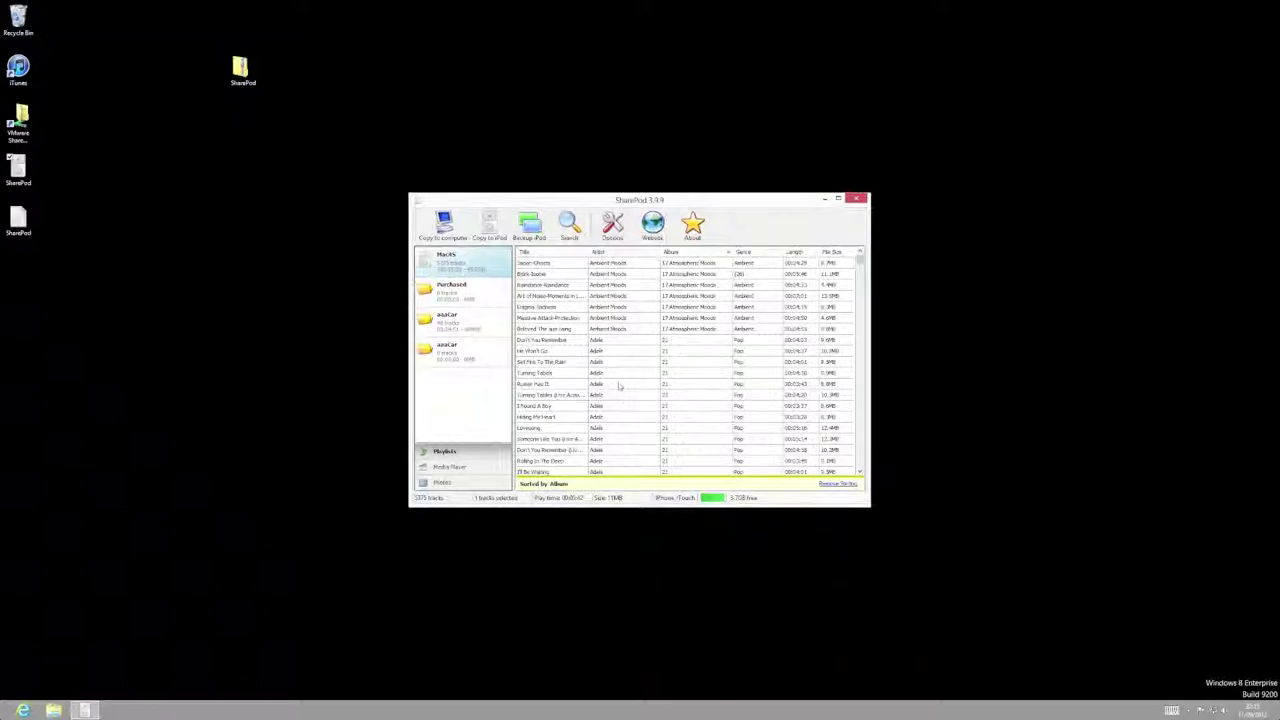
pyautogui.click(610, 342)
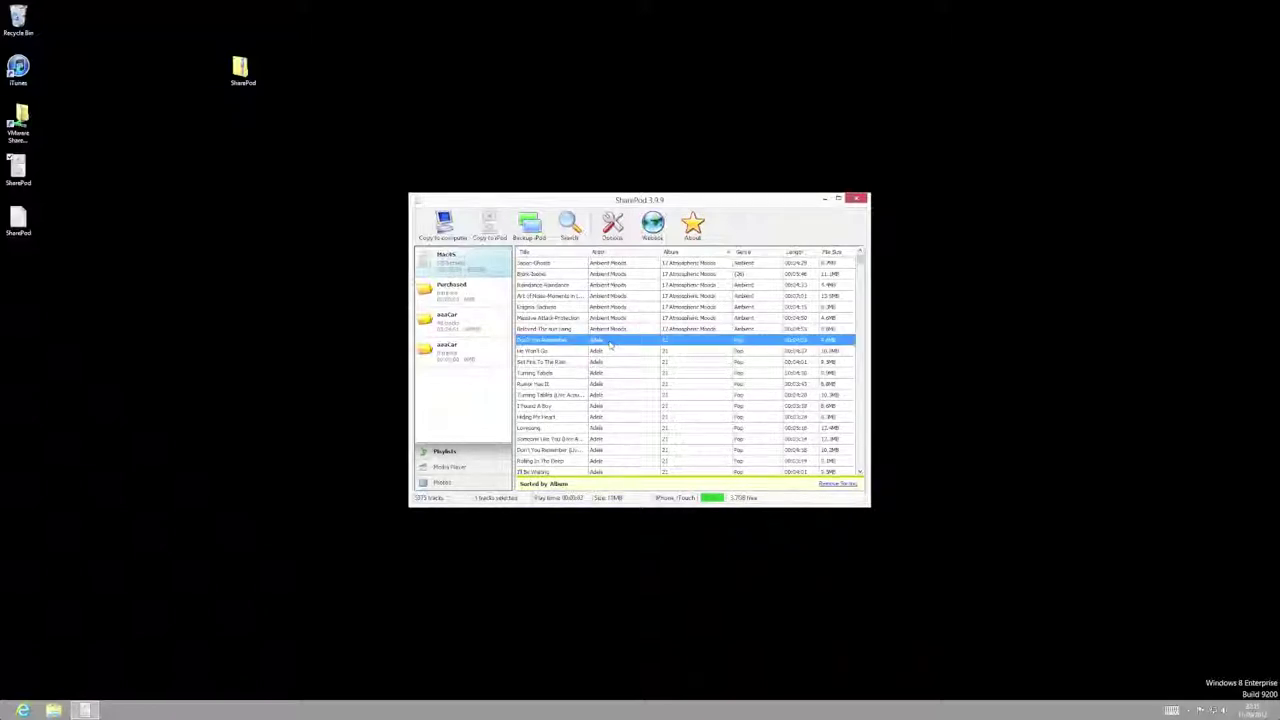
pyautogui.click(860, 471)
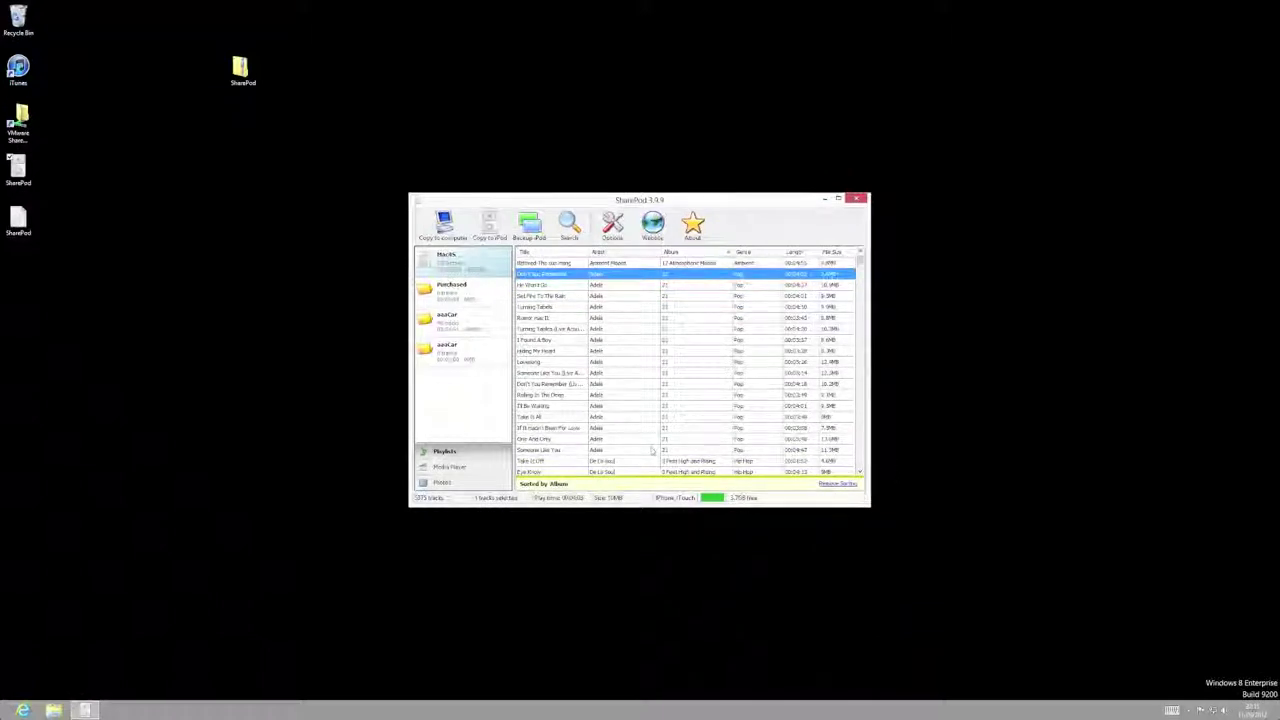
pyautogui.keyDown('shift'); pyautogui.click(651, 450); pyautogui.keyUp('shift')
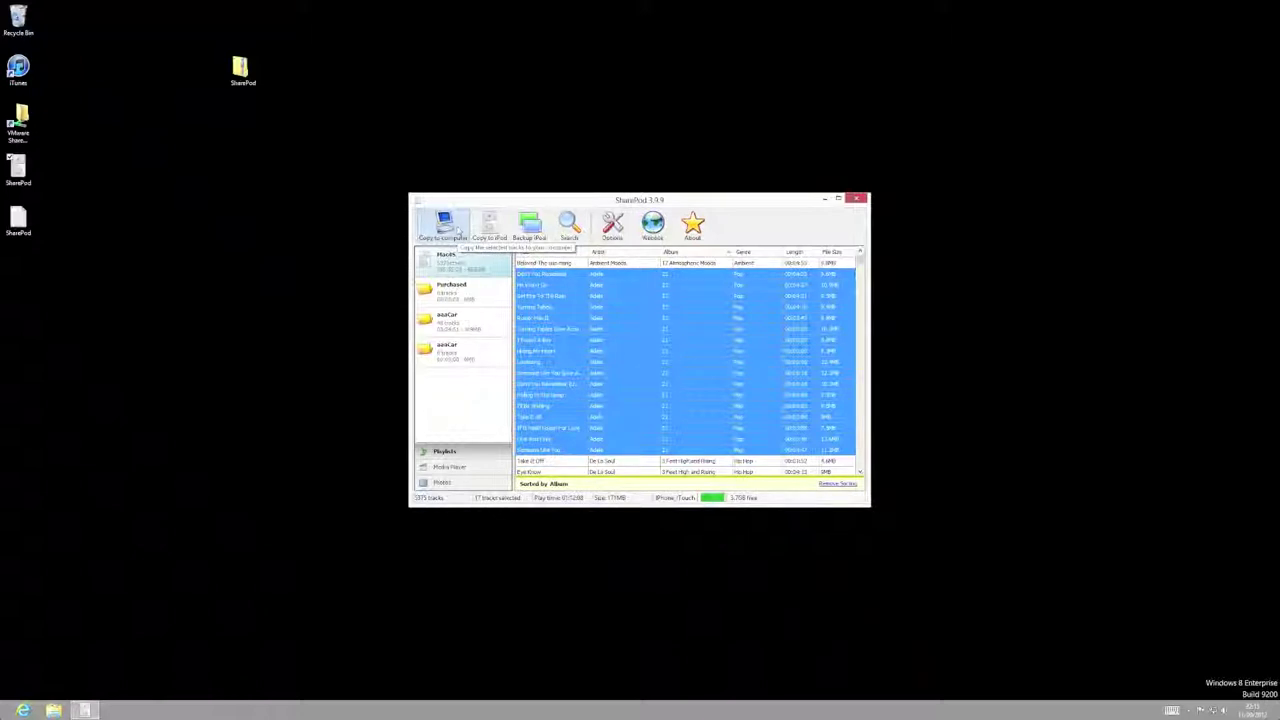
# Copy the selected tracks to the computer's music folder using the Artist\Album folder layout, and close SharePod
pyautogui.click(457, 229)
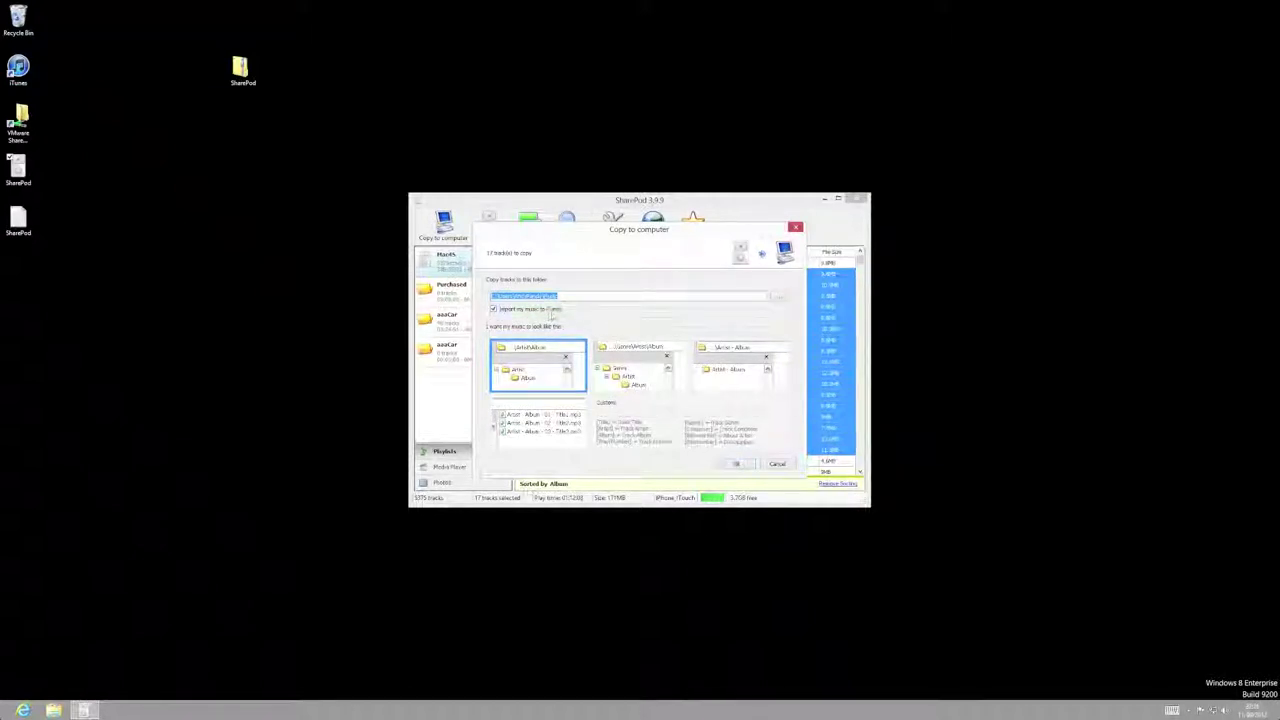
pyautogui.click(735, 466)
pyautogui.click(735, 466)
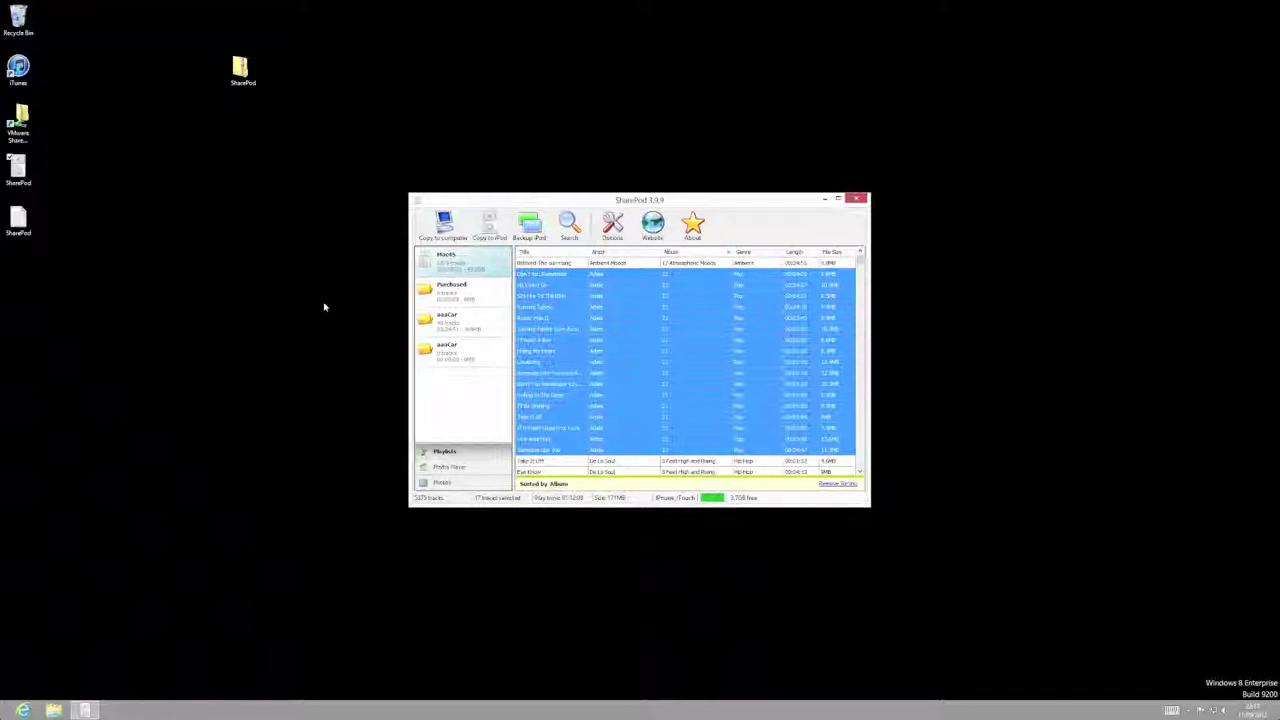
pyautogui.click(857, 198)
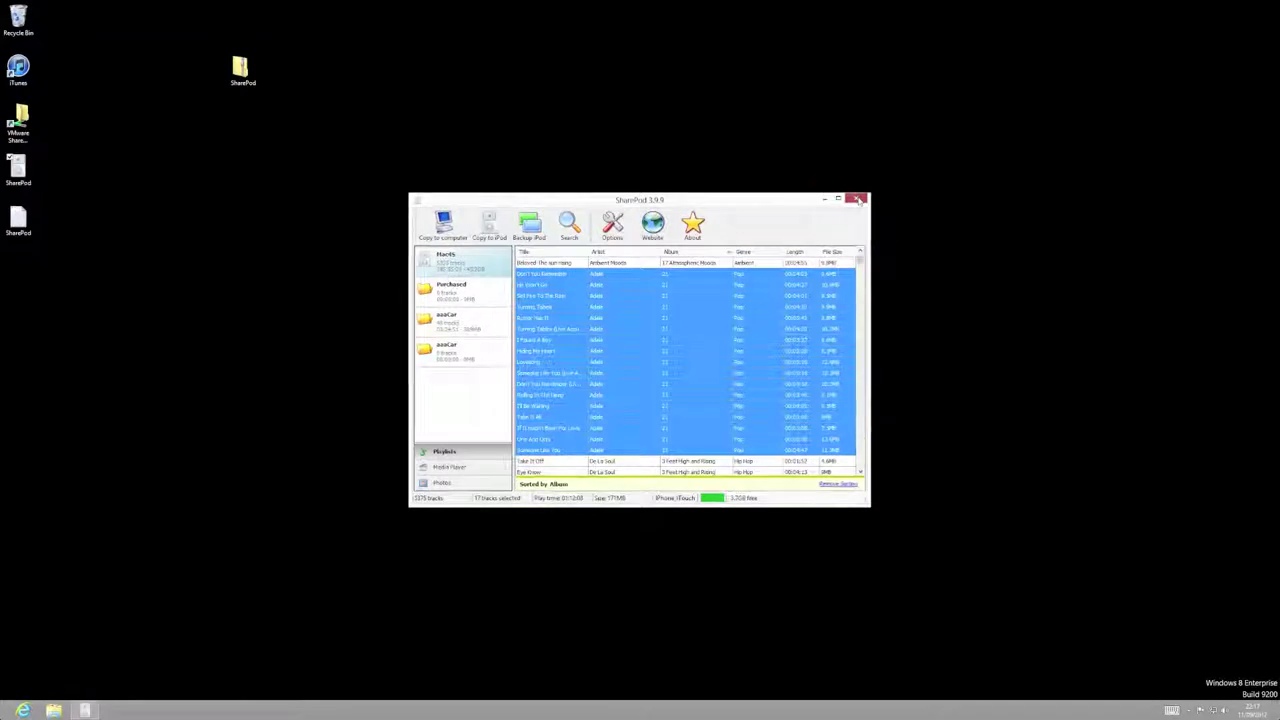
pyautogui.click(538, 197)
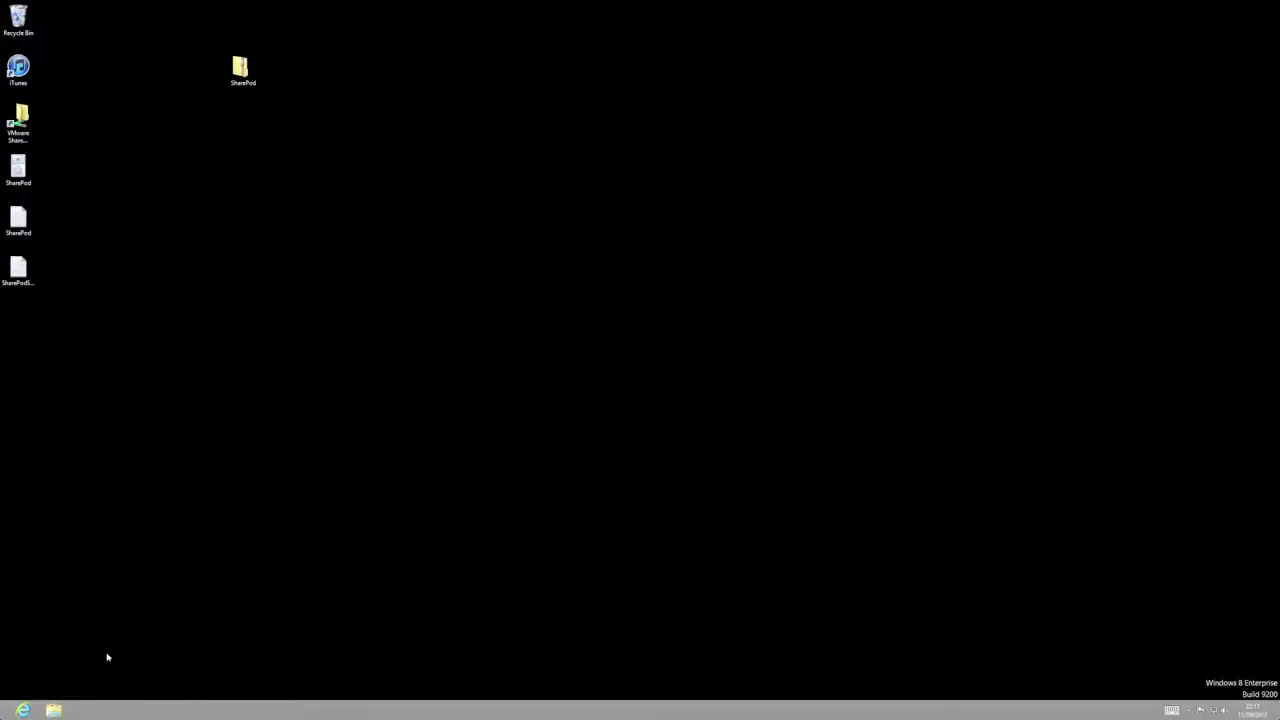
# Check the copied tracks in the Adele\21 folder of the Music library in File Explorer, and close the window
pyautogui.click(54, 711)
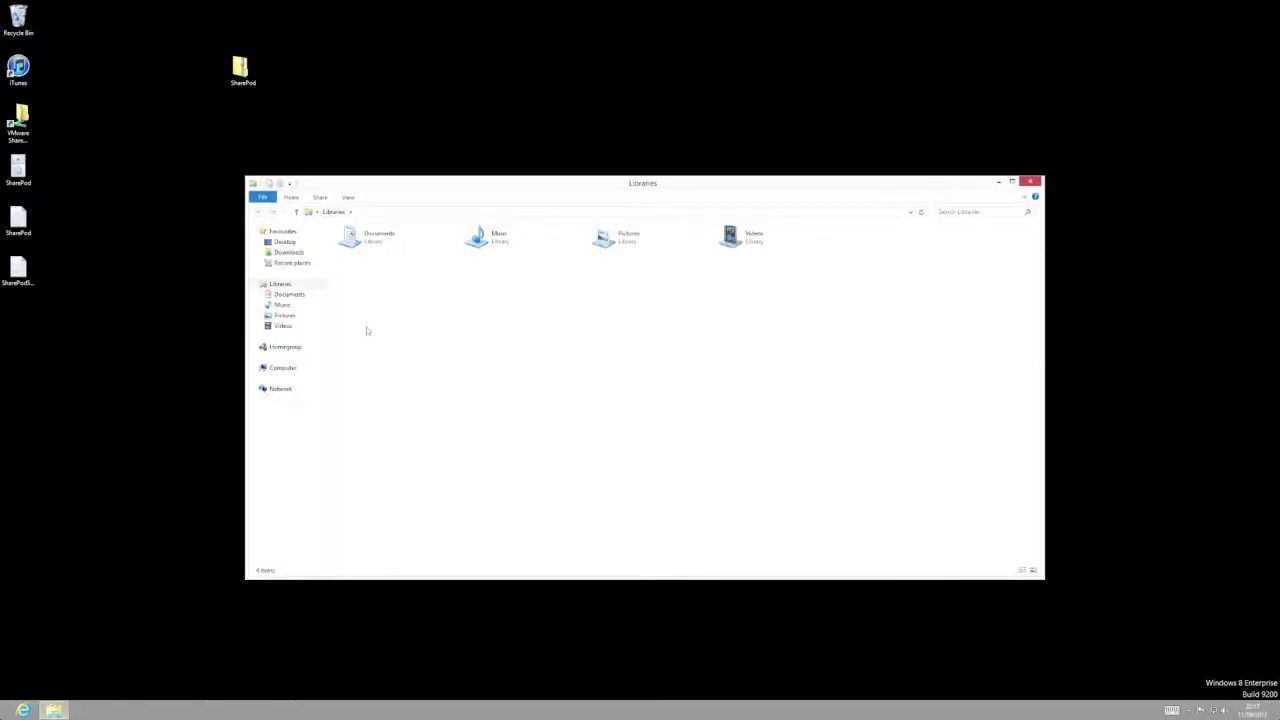
pyautogui.click(283, 304)
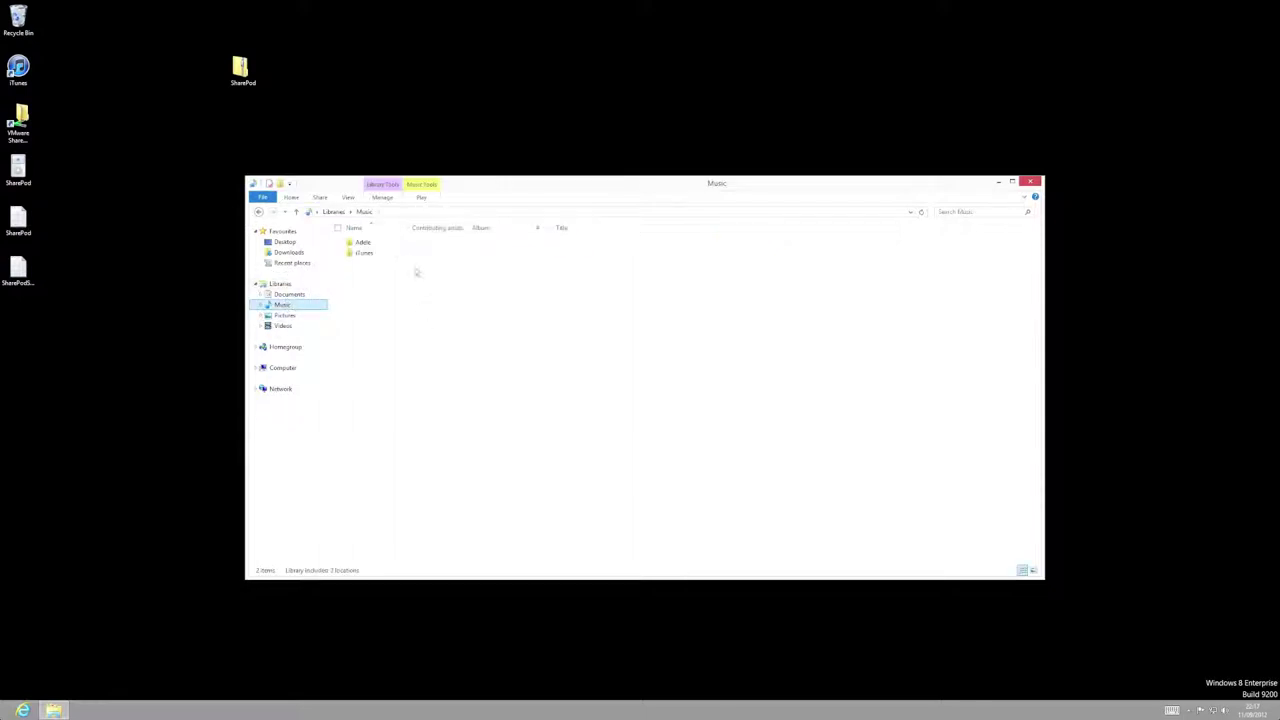
pyautogui.doubleClick(370, 245)
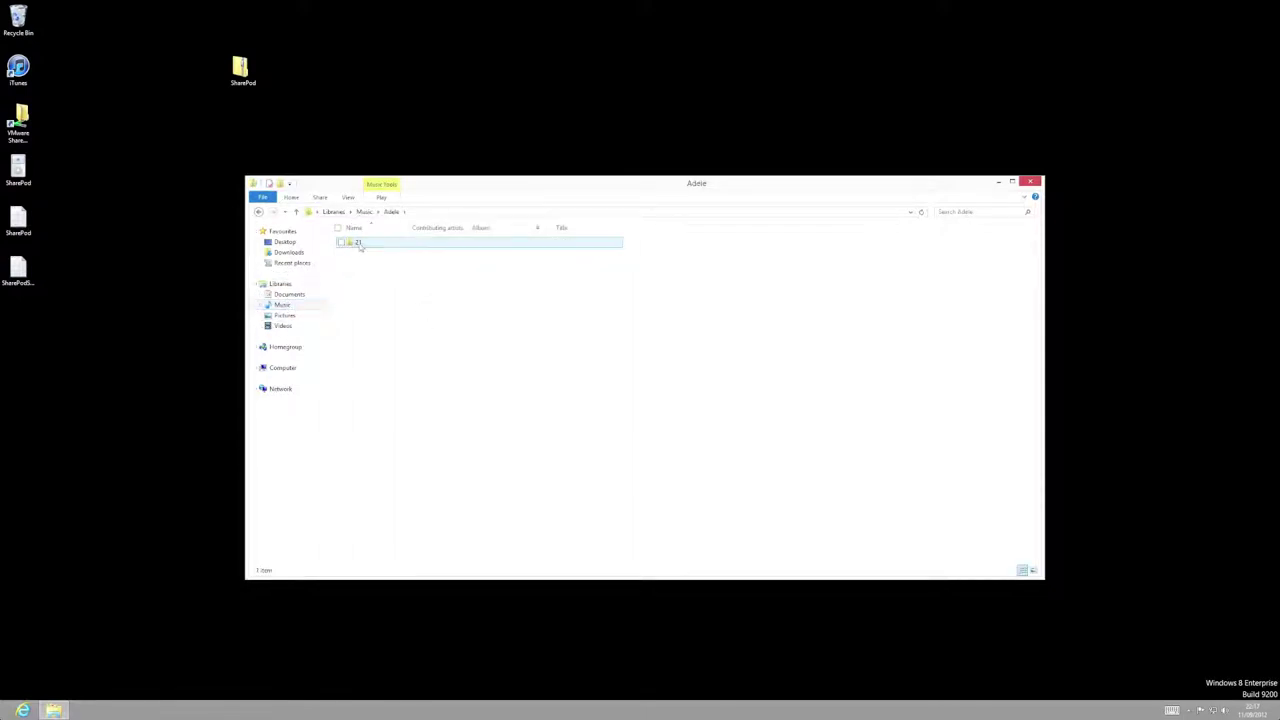
pyautogui.doubleClick(360, 244)
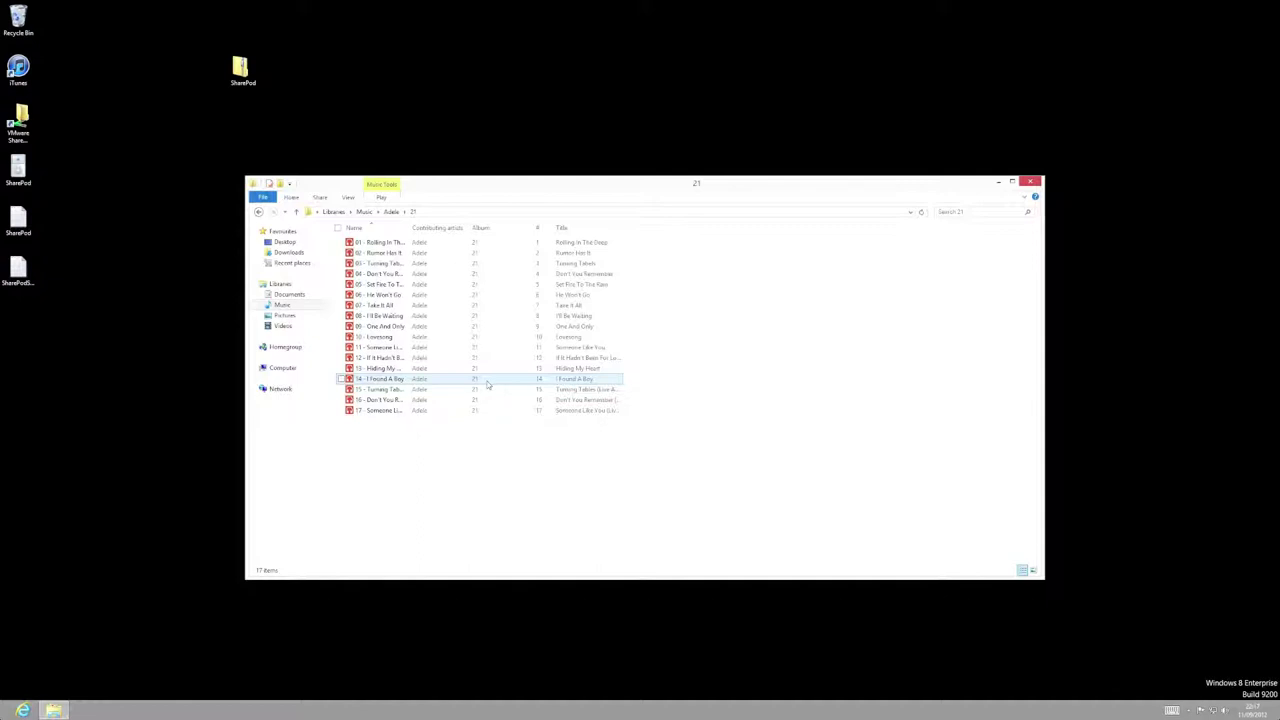
pyautogui.click(191, 451)
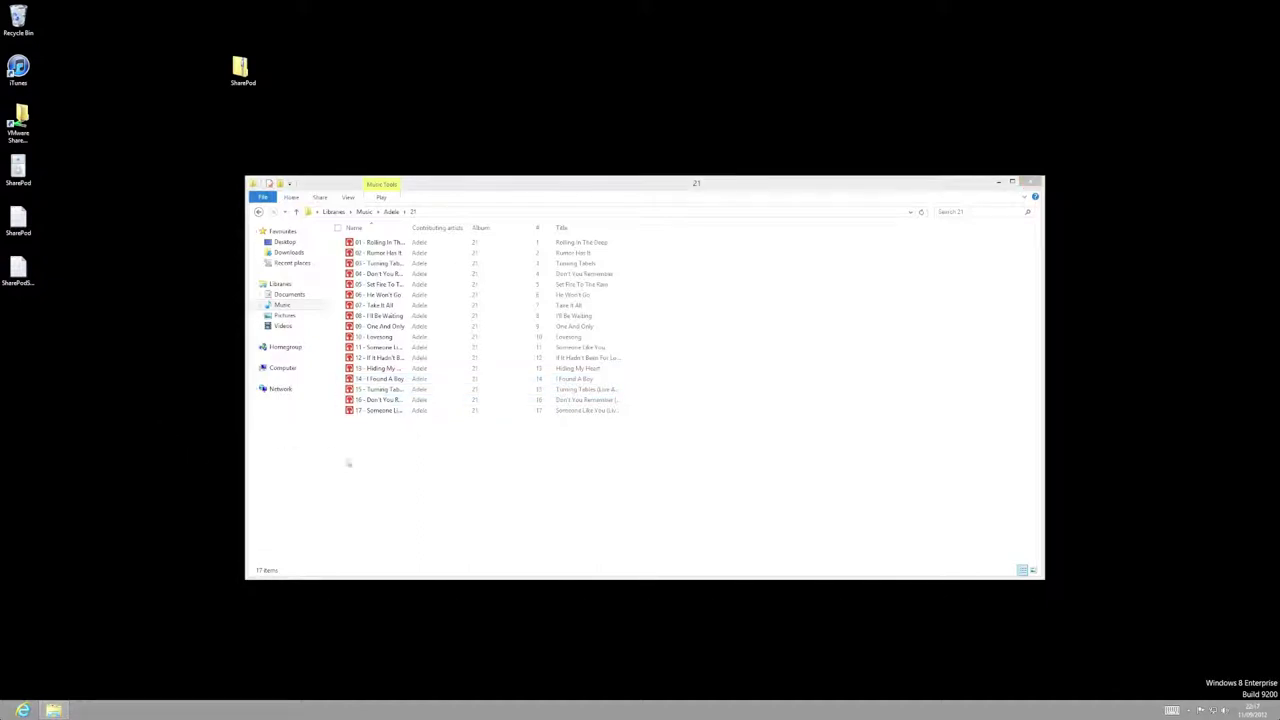
pyautogui.click(1030, 182)
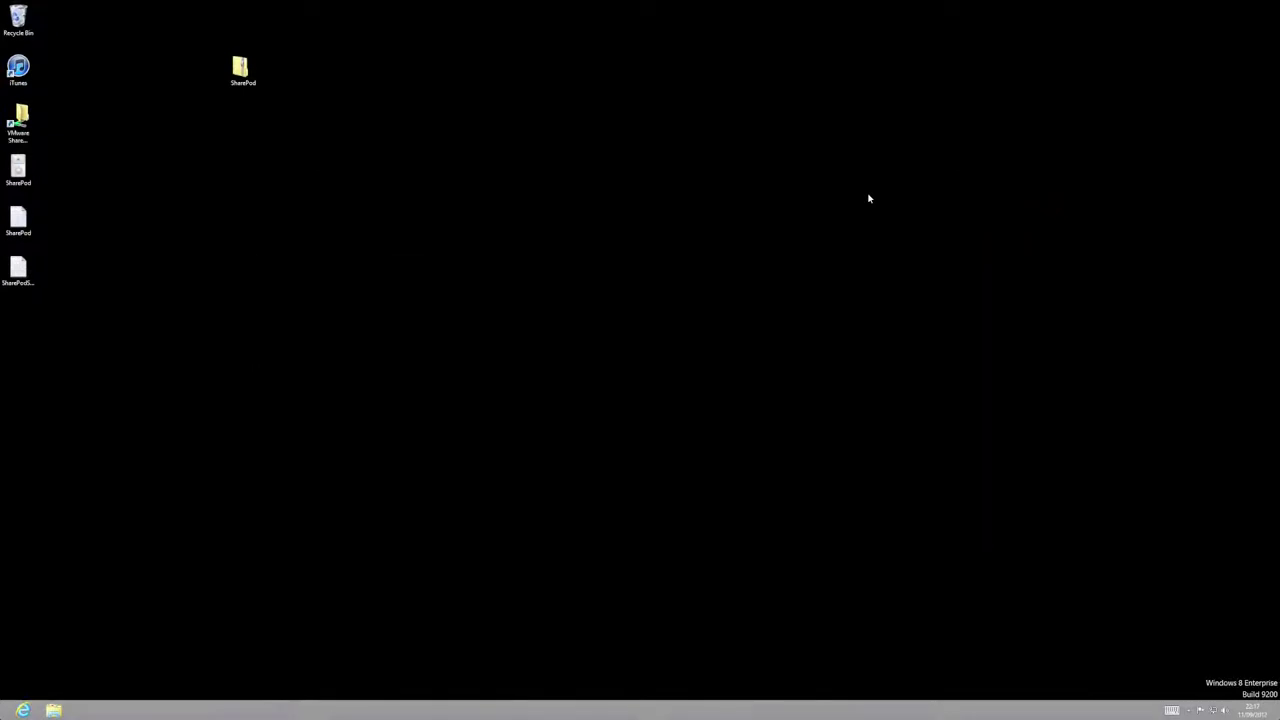
# Search the installed apps for "itunes" and launch iTunes
pyautogui.press('super')
pyautogui.write('itunes')
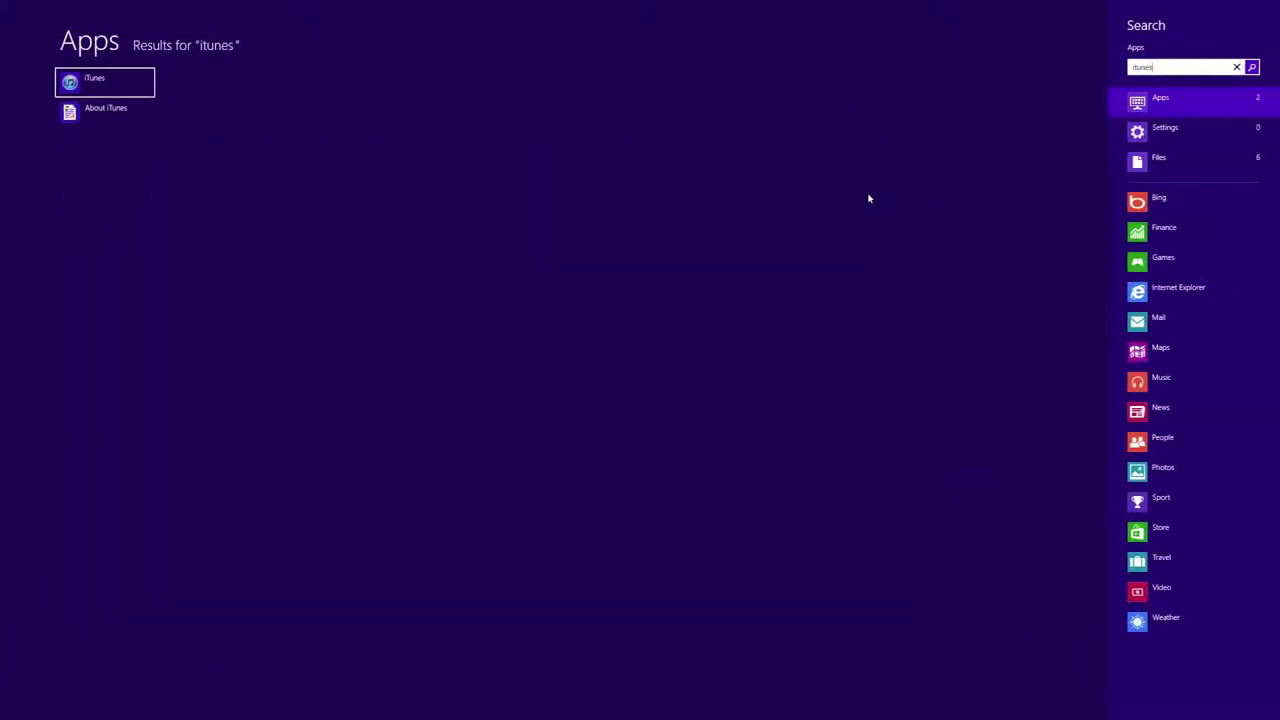
pyautogui.write('#')
pyautogui.press('BackSpace')
pyautogui.press('Return')
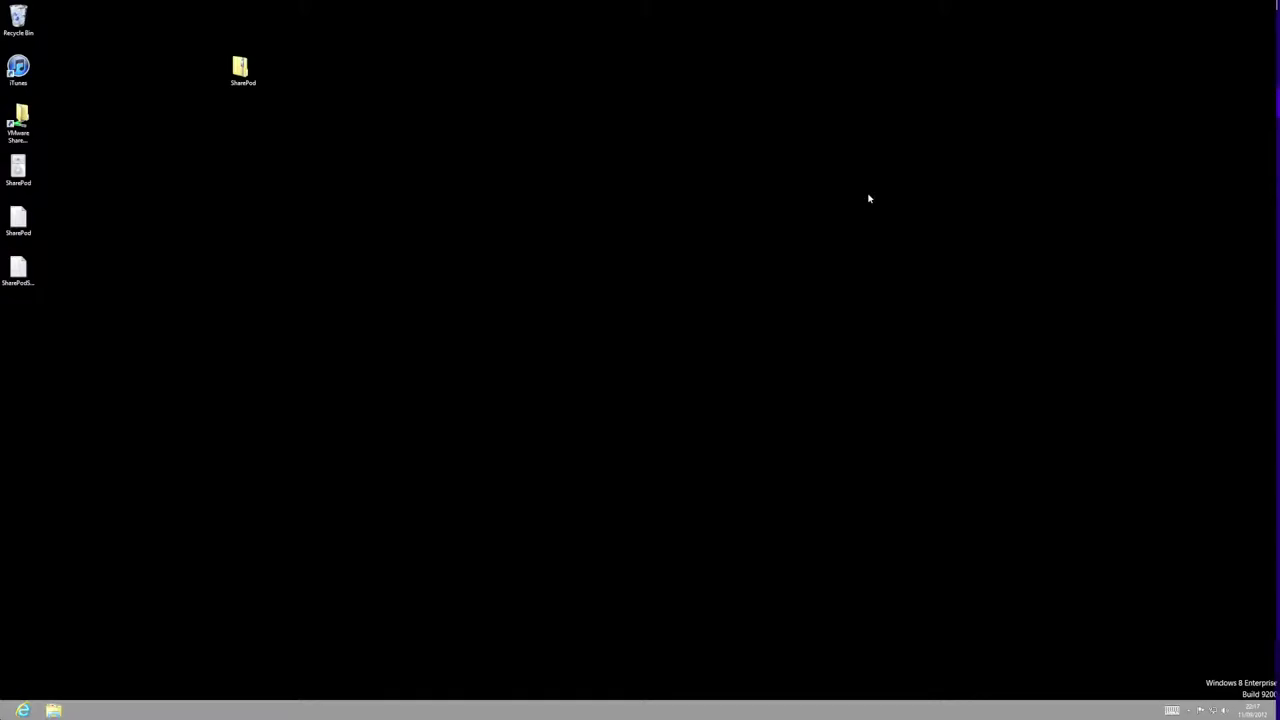